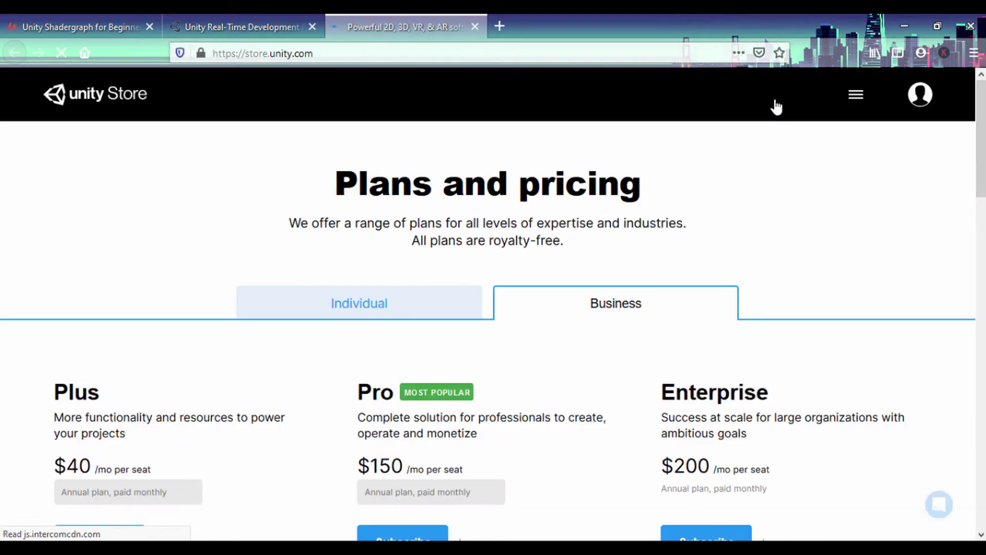
- Switch to the Individual plans and choose Get started under the free Personal plan
left_click(388, 313)
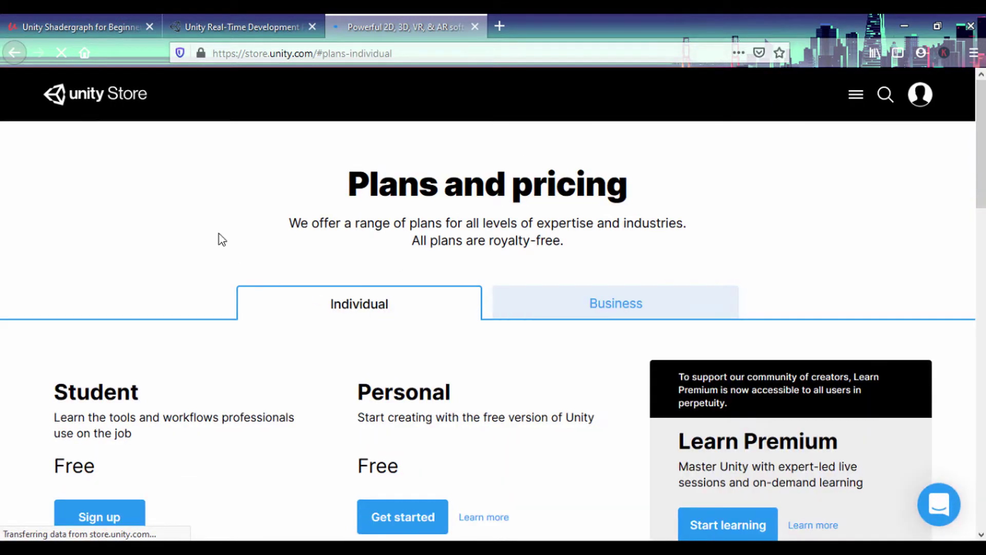
scroll(495, 315, "down", 3)
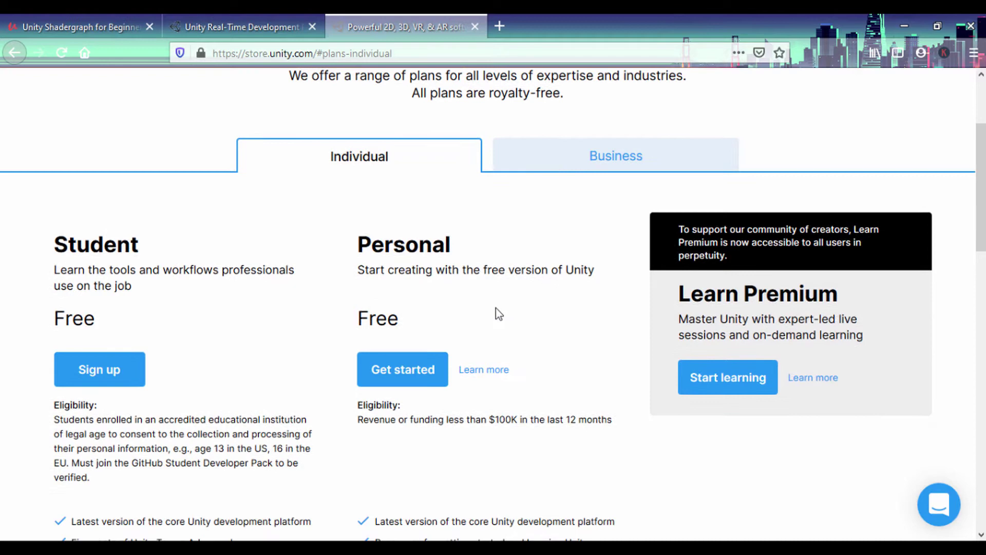
left_click(411, 380)
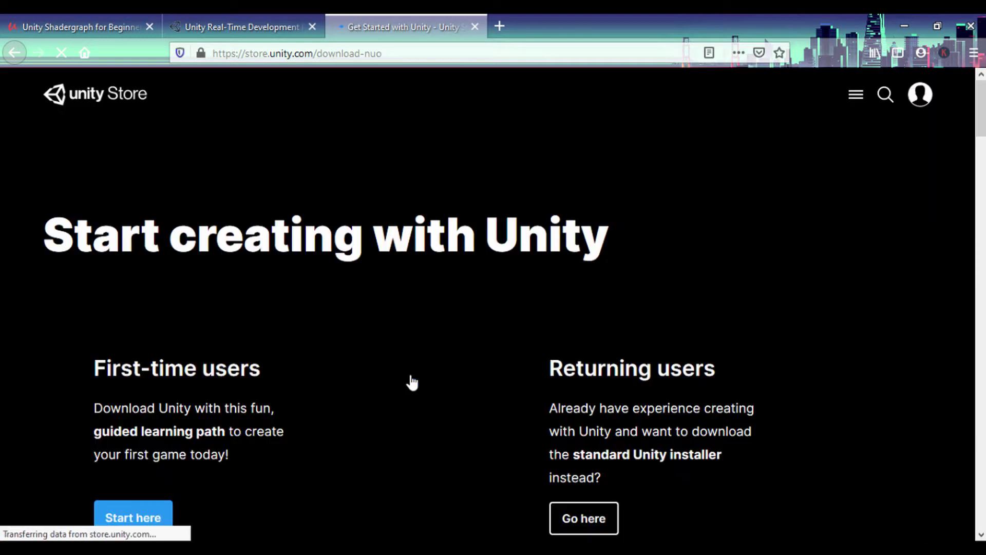
- Follow the 'Go here' link under Returning users to reach the Unity Personal download page
scroll(116, 285, "down", 3)
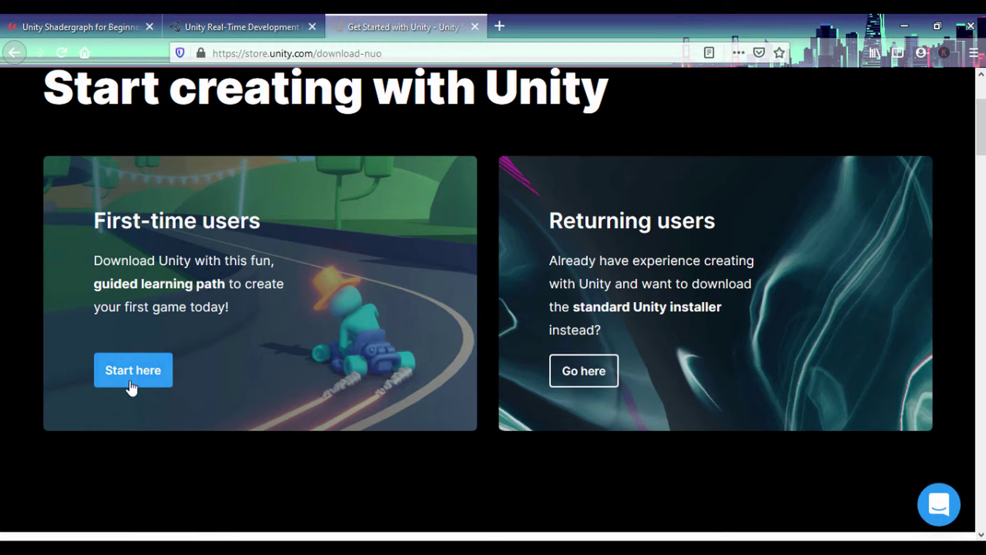
left_click(592, 382)
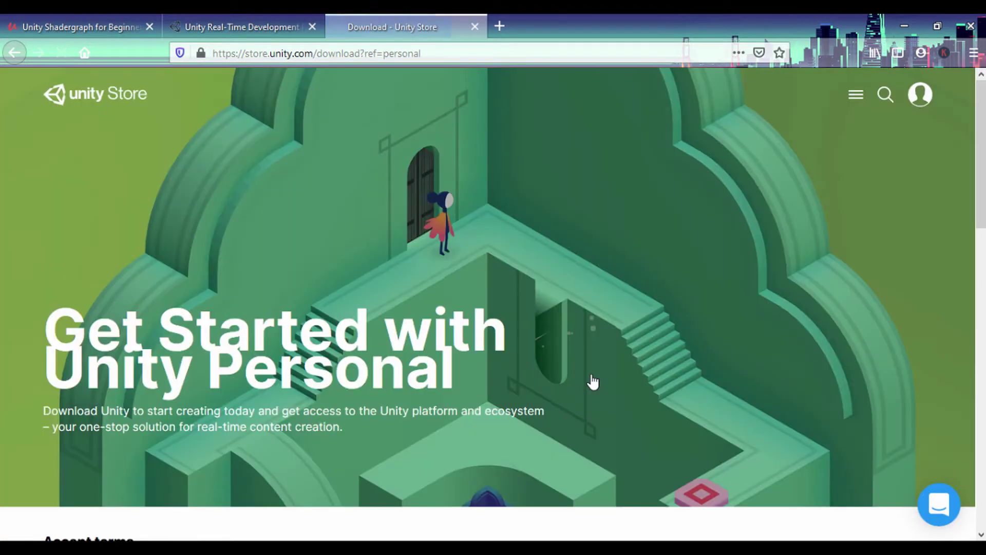
scroll(249, 258, "down", 4)
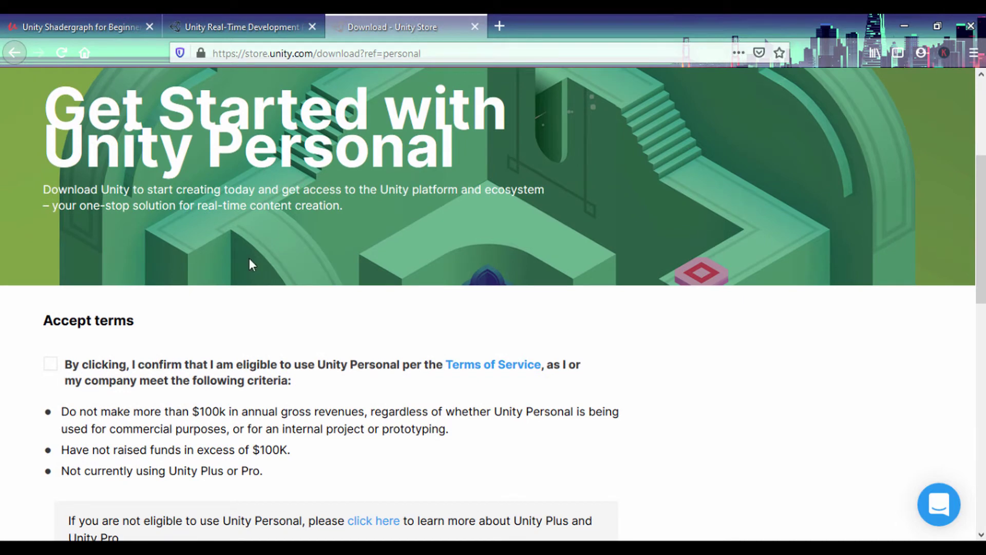
scroll(249, 258, "down", 1)
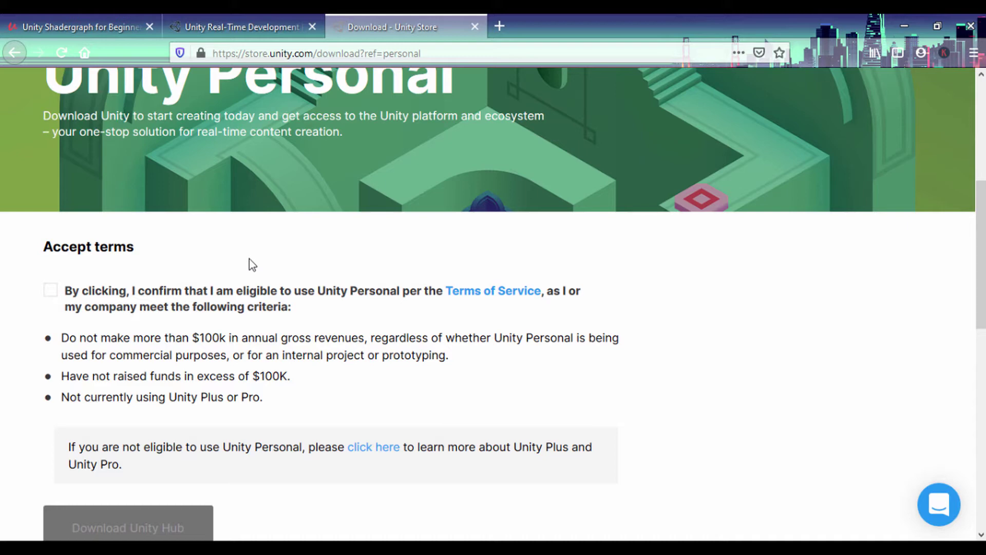
scroll(72, 247, "down", 4)
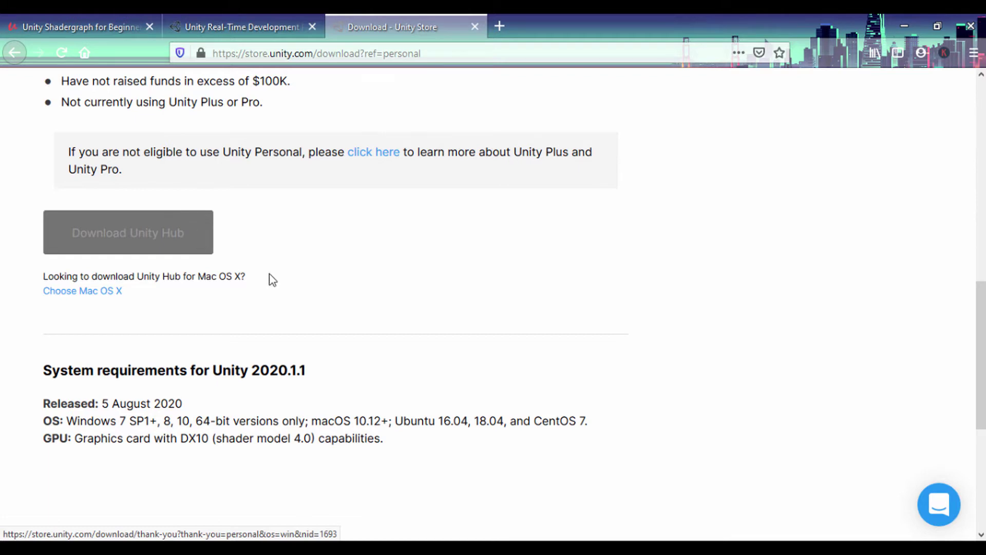
scroll(297, 288, "up", 3)
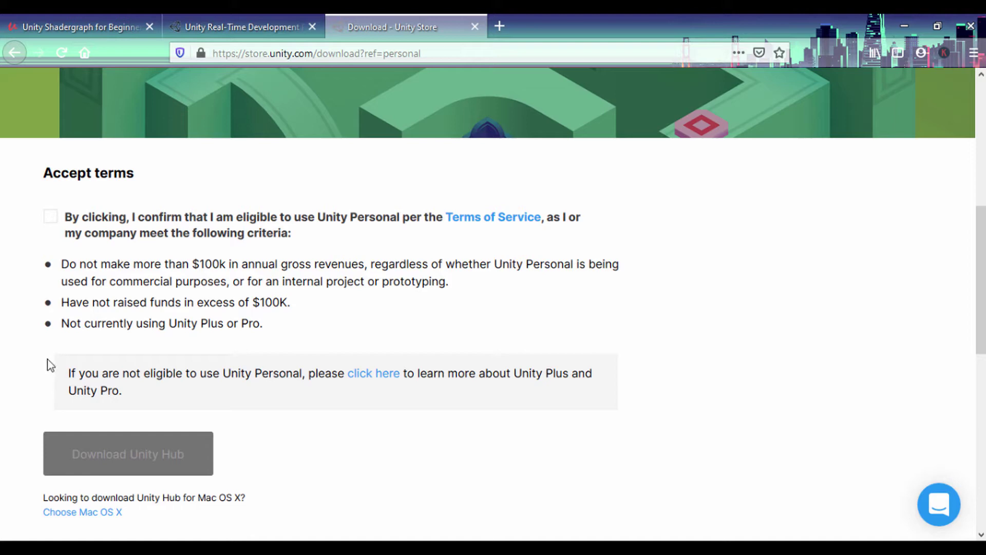
scroll(50, 365, "down", 3)
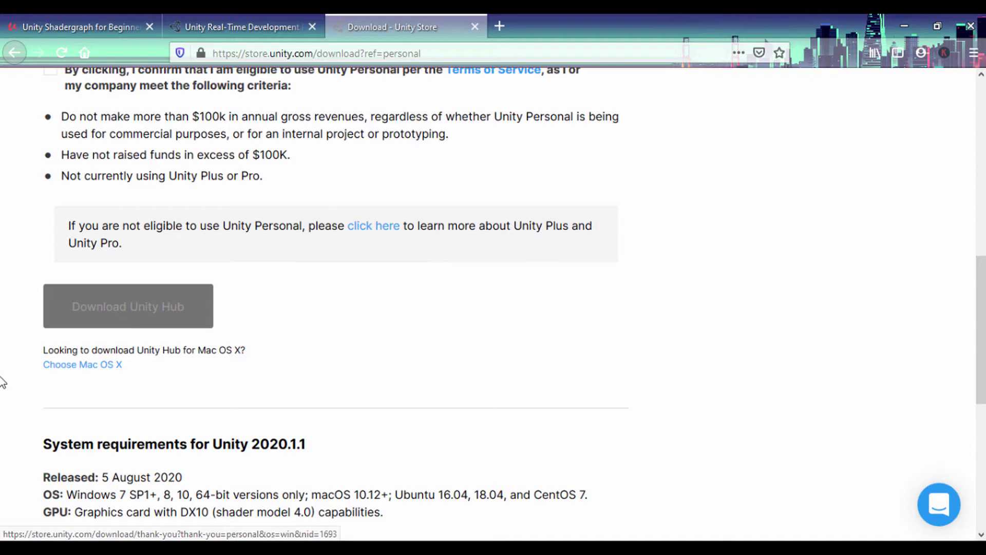
scroll(17, 381, "down", 4)
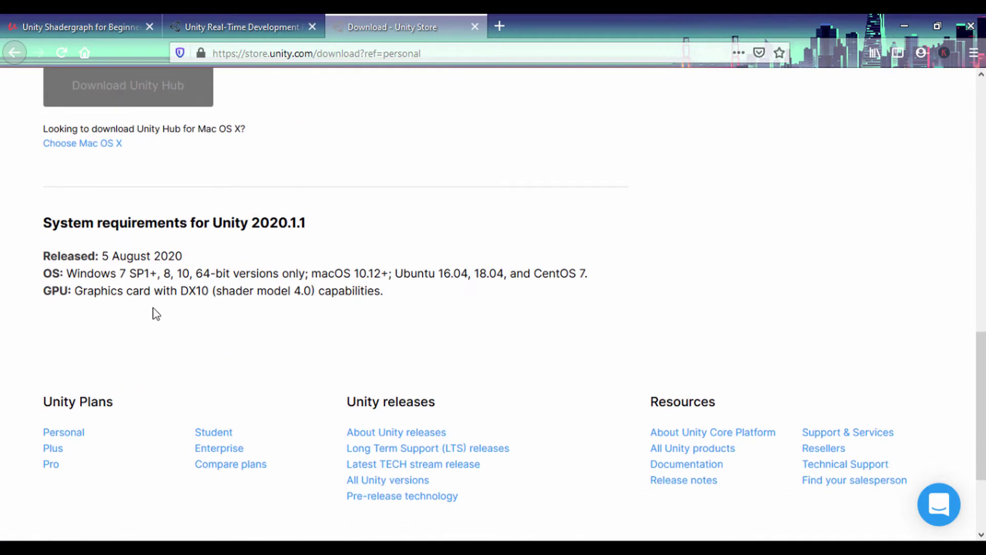
scroll(162, 322, "down", 3)
scroll(161, 322, "up", 6)
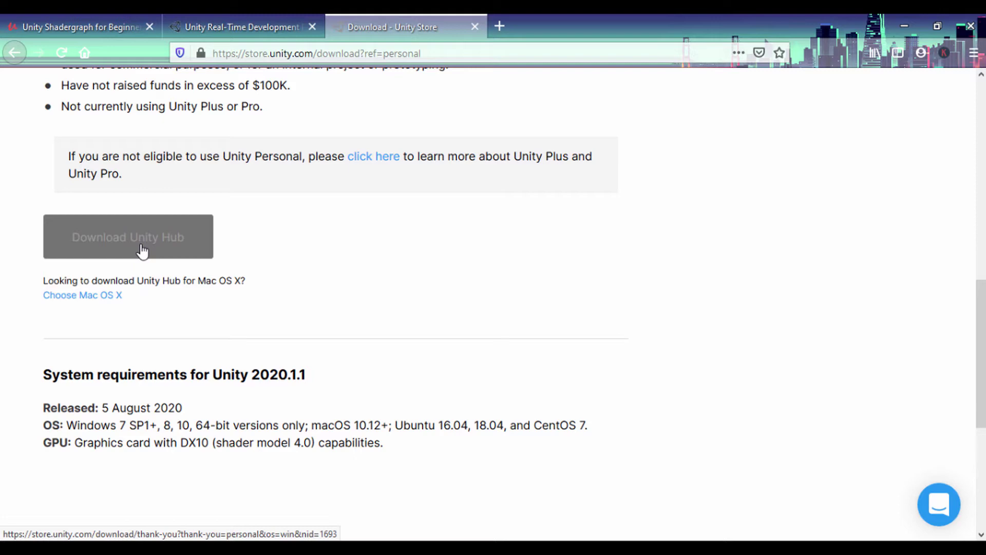
- Accept the Unity Personal eligibility terms and download UnityHubSetup.exe
left_click(142, 251)
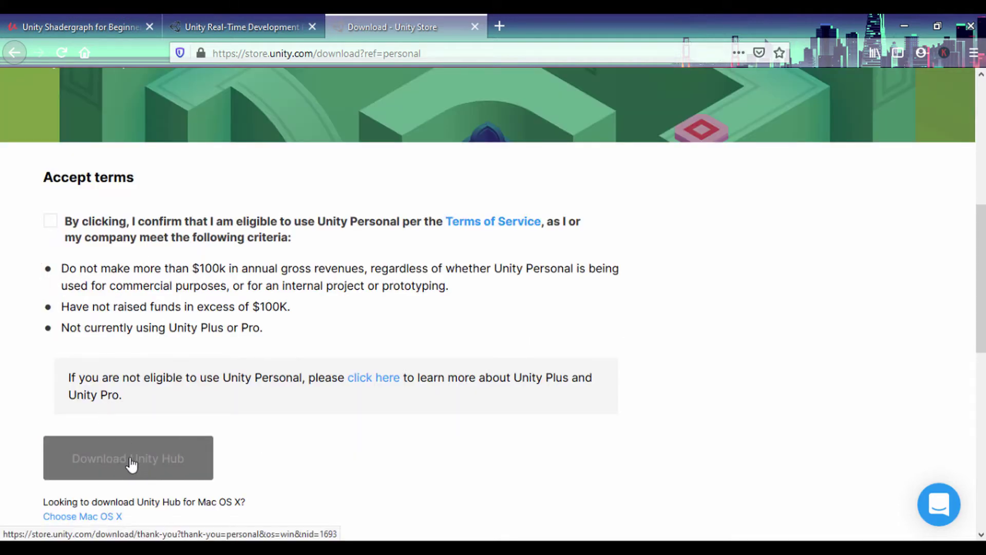
left_click(50, 222)
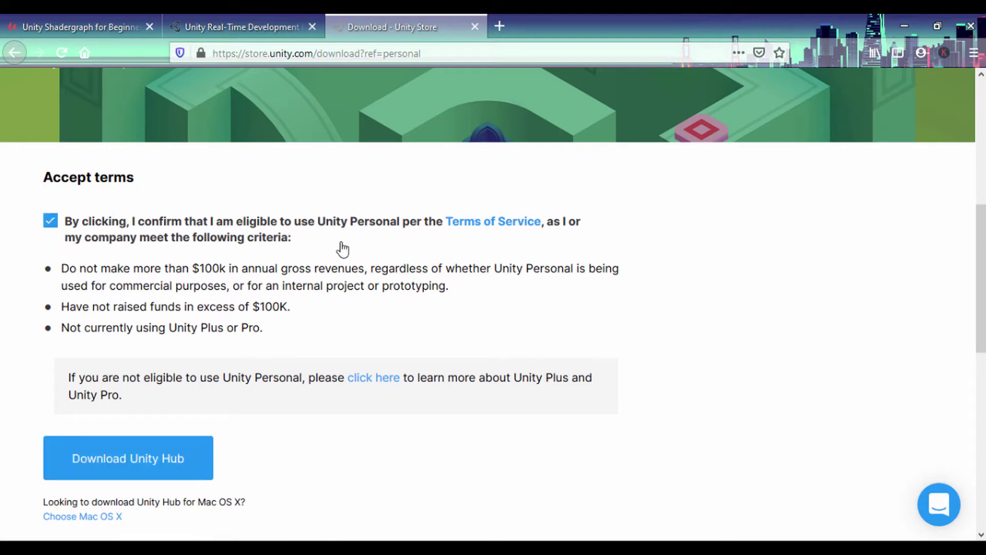
left_click(148, 458)
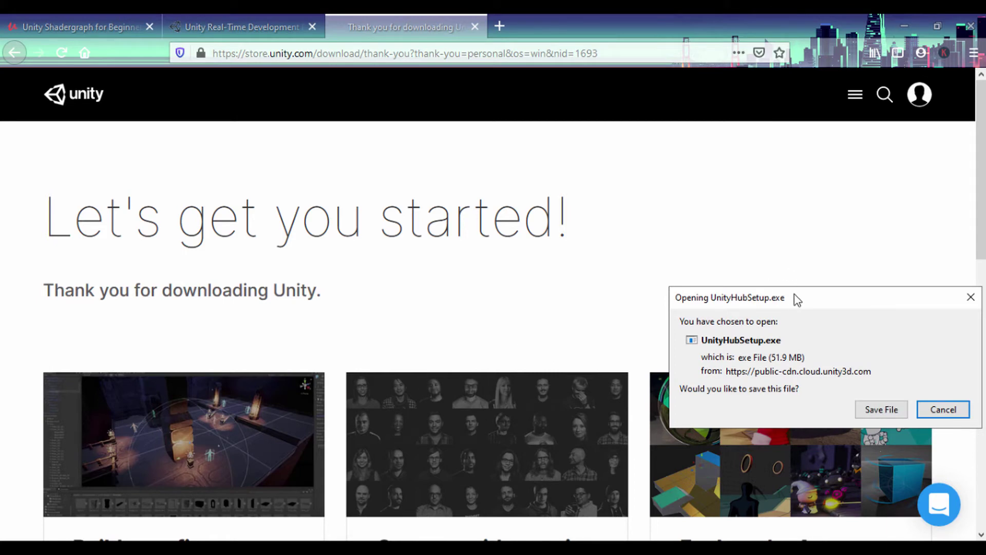
left_click_drag(797, 300, 419, 175)
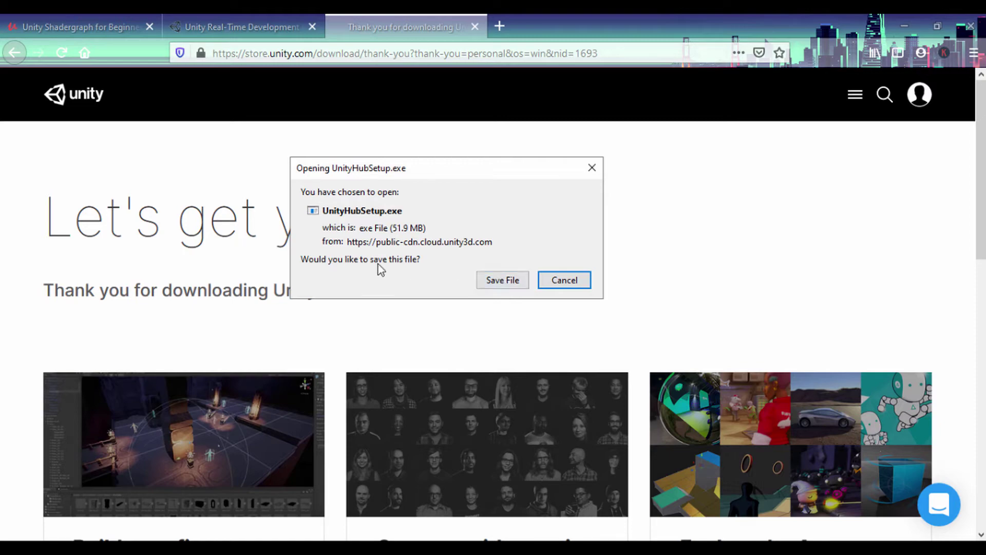
scroll(170, 257, "down", 4)
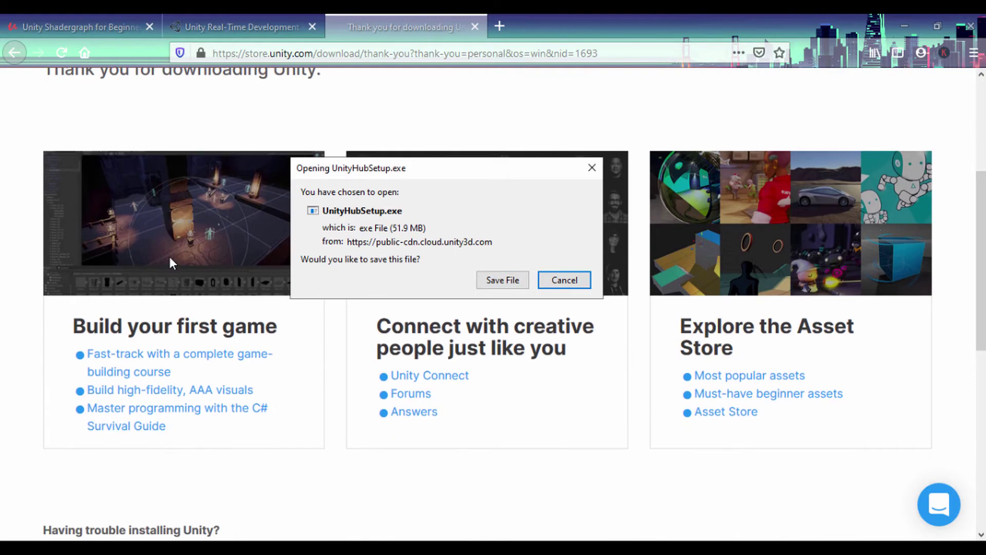
scroll(169, 257, "down", 4)
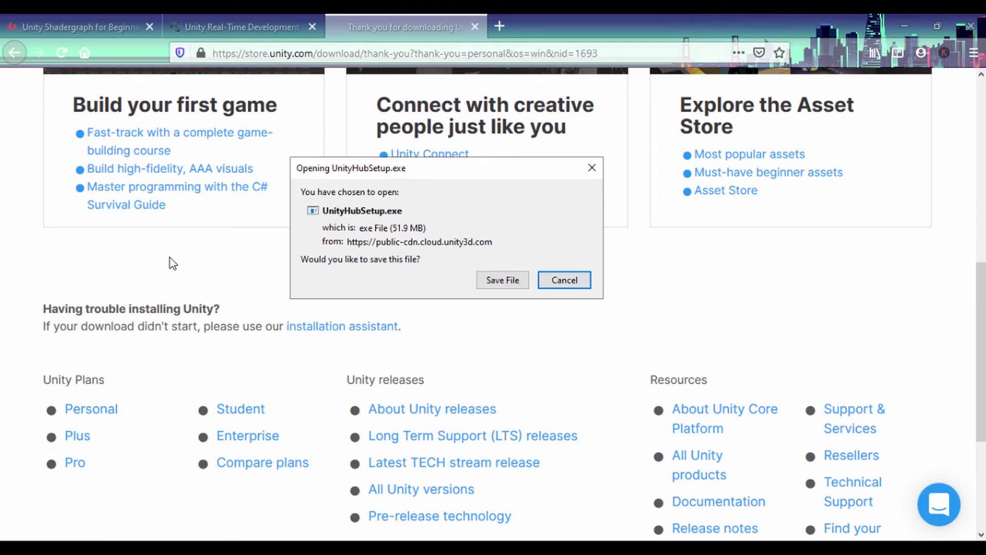
scroll(170, 257, "down", 2)
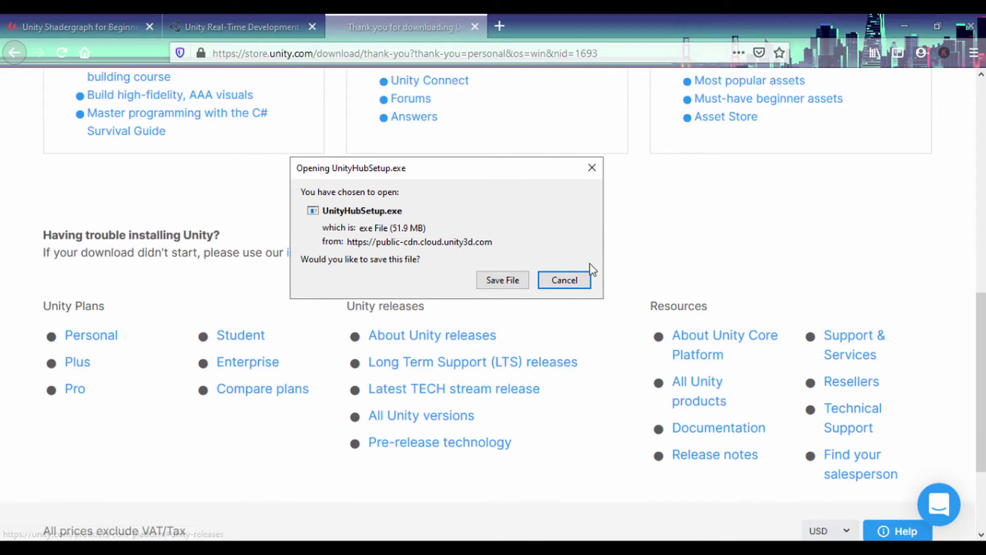
left_click(575, 280)
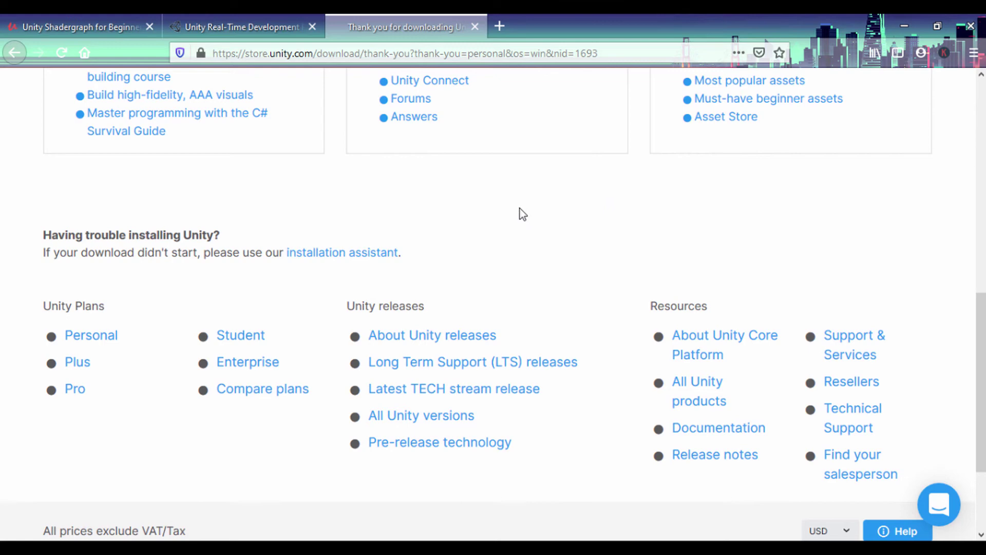
- Open 'All Unity versions' from the footer and select the Unity 2019.x tab, headed by 2019.4.7
left_click(422, 419)
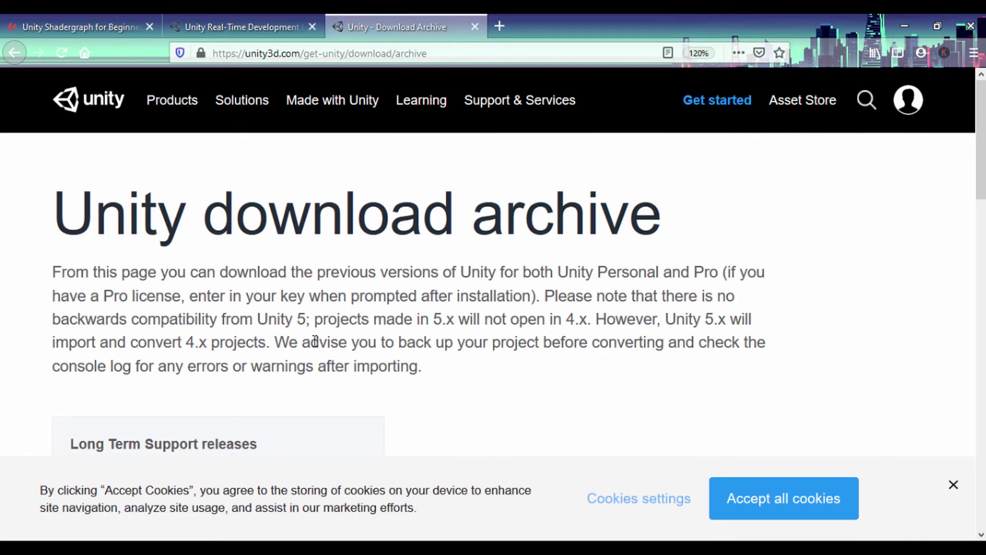
scroll(297, 404, "down", 5)
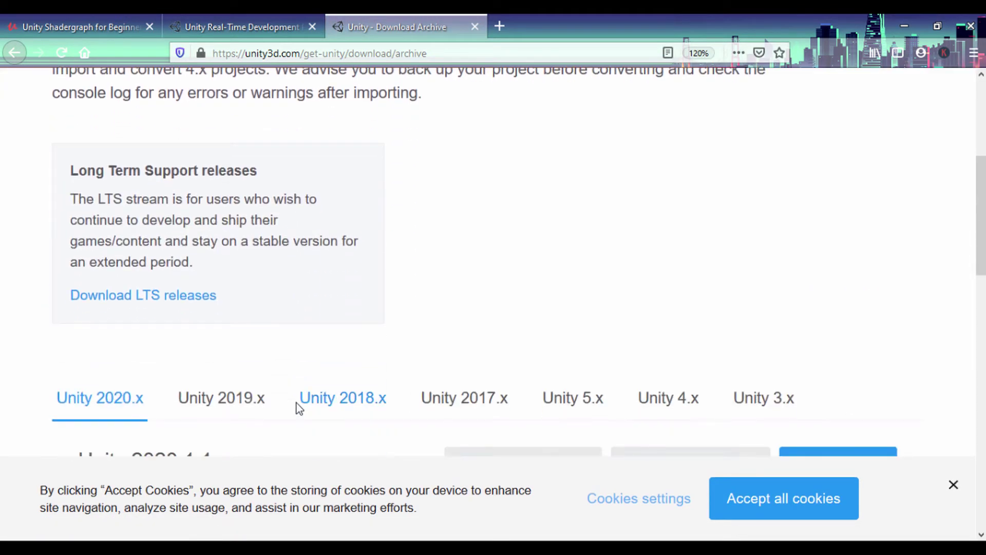
scroll(451, 333, "down", 3)
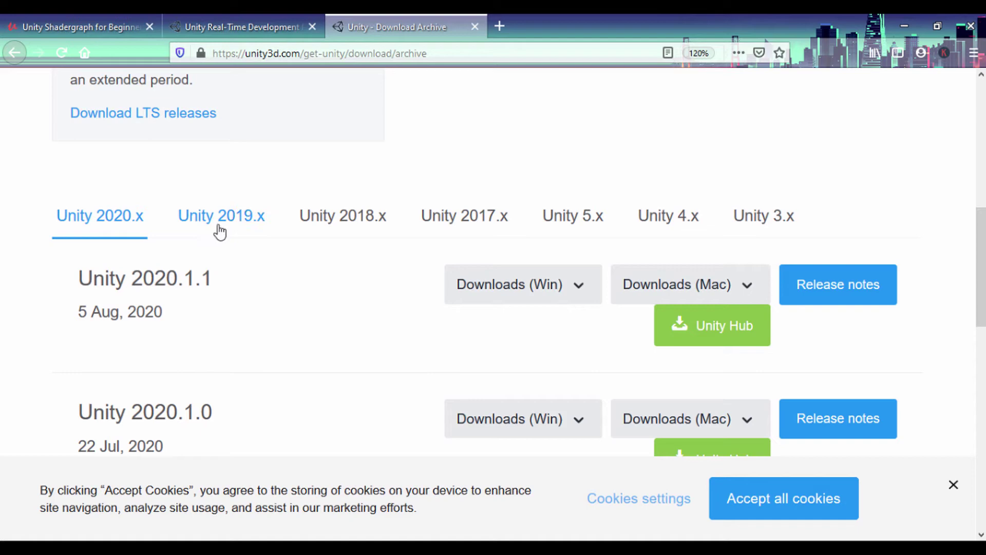
scroll(208, 338, "down", 7)
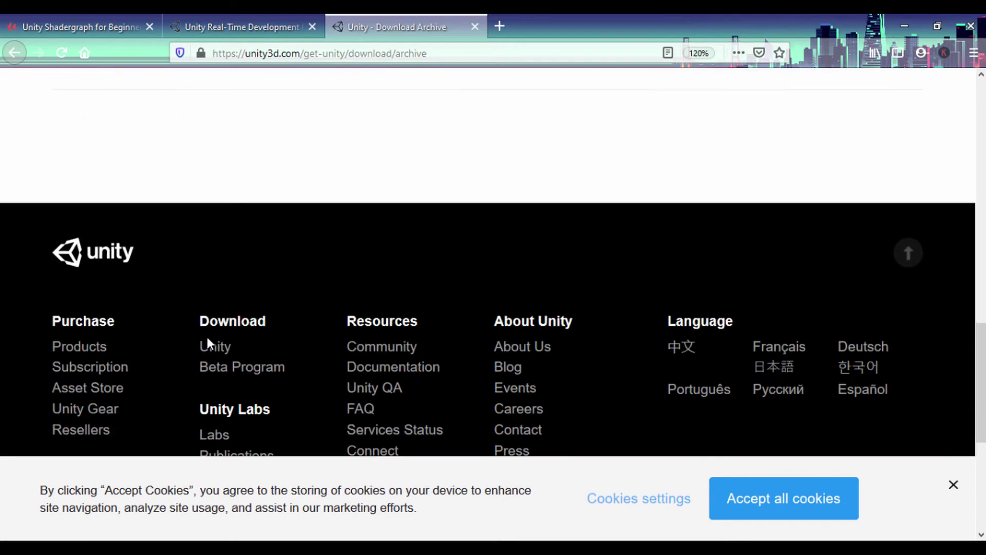
scroll(207, 338, "up", 7)
left_click(229, 404)
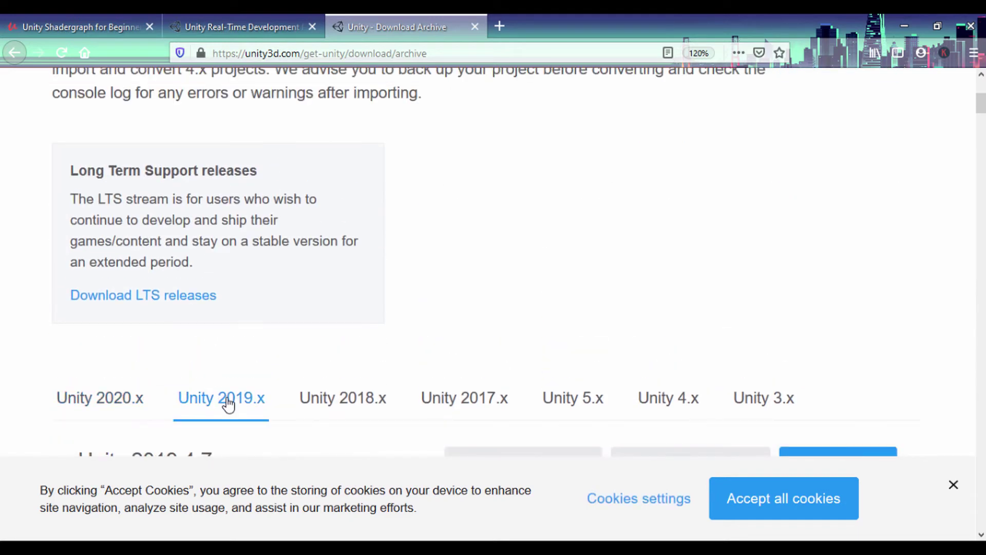
scroll(7, 294, "down", 3)
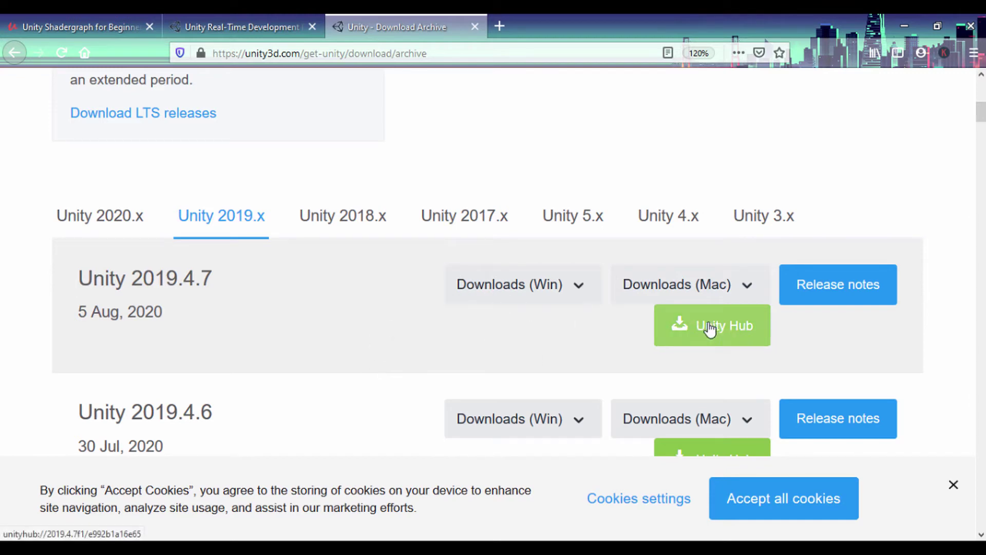
- Expand the Downloads (Win) list for Unity 2019.4.7, then open a blank Firefox tab
left_click(579, 288)
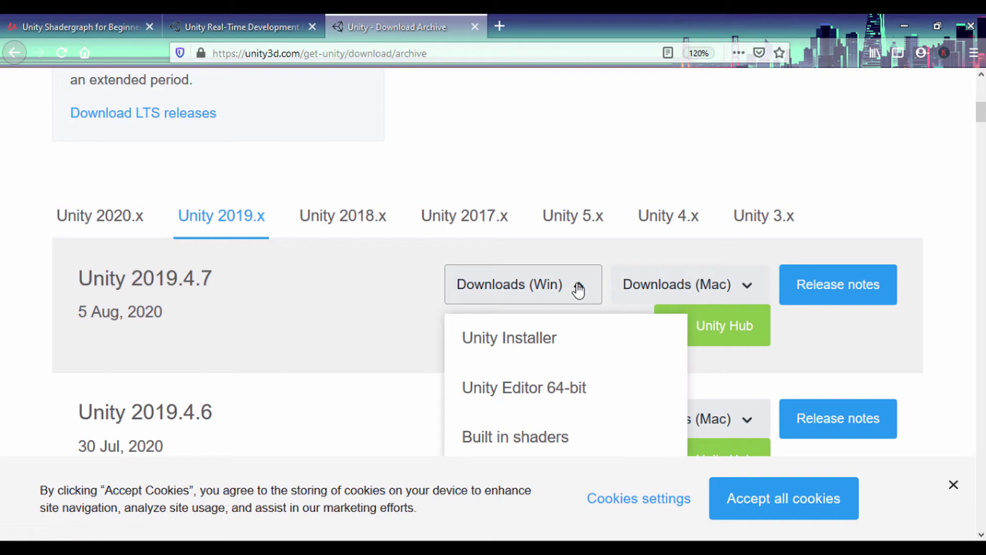
scroll(397, 313, "down", 3)
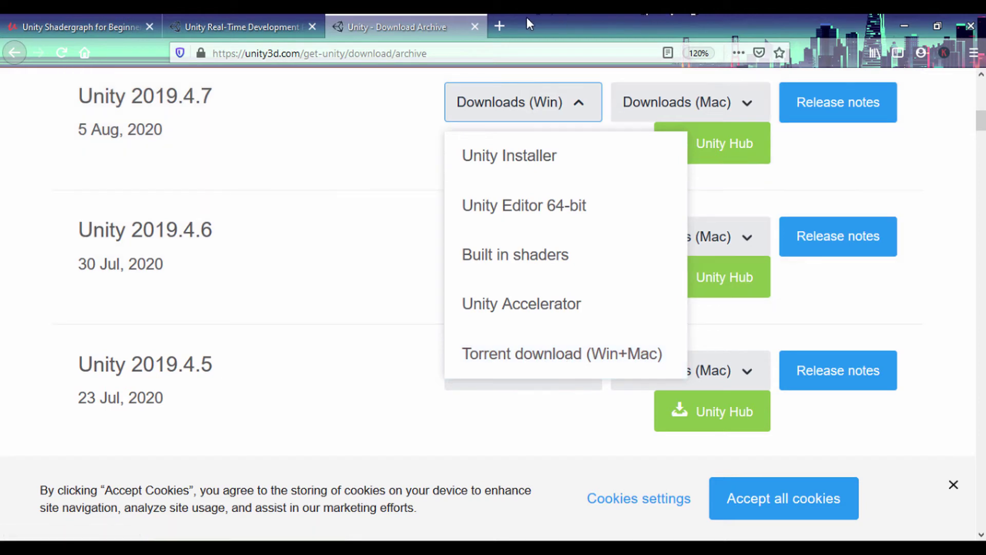
left_click(500, 26)
- Search Google for 'utorrent' and open the utorrent.com homepage
left_click(429, 228)
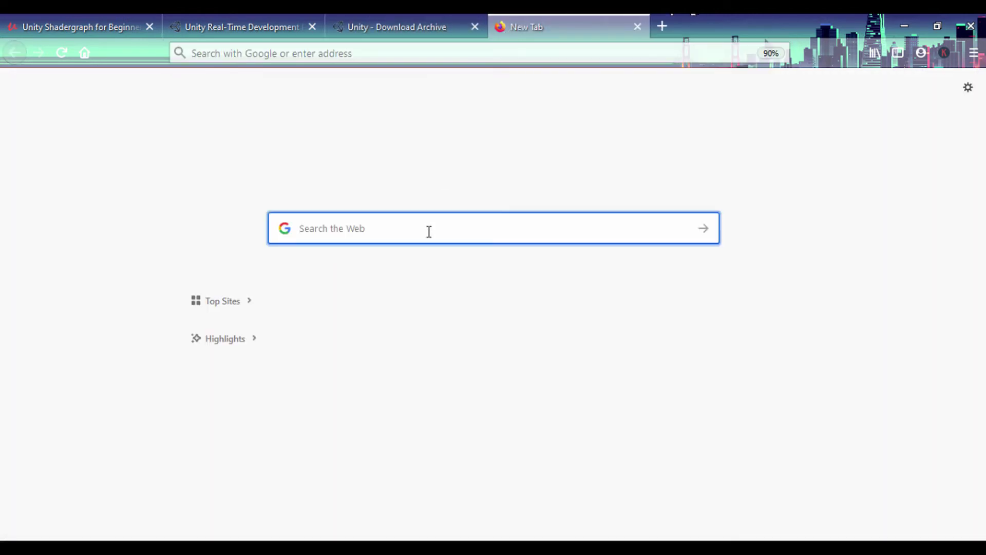
type("utottent")
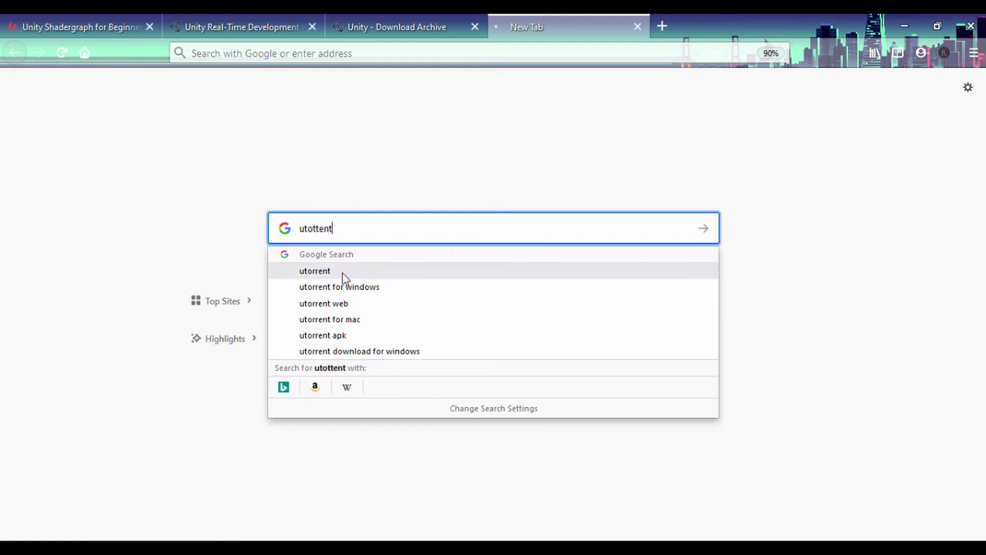
left_click(342, 271)
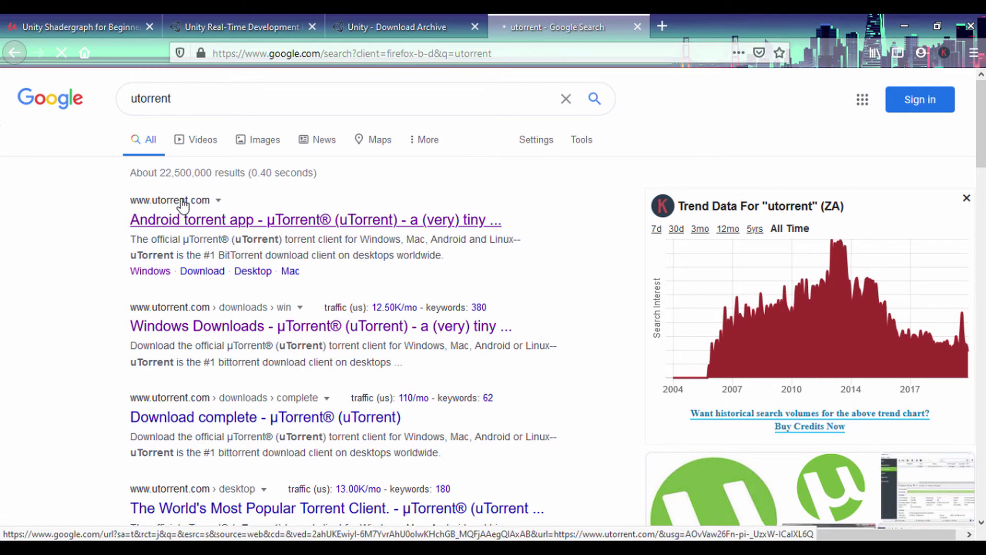
left_click(182, 206)
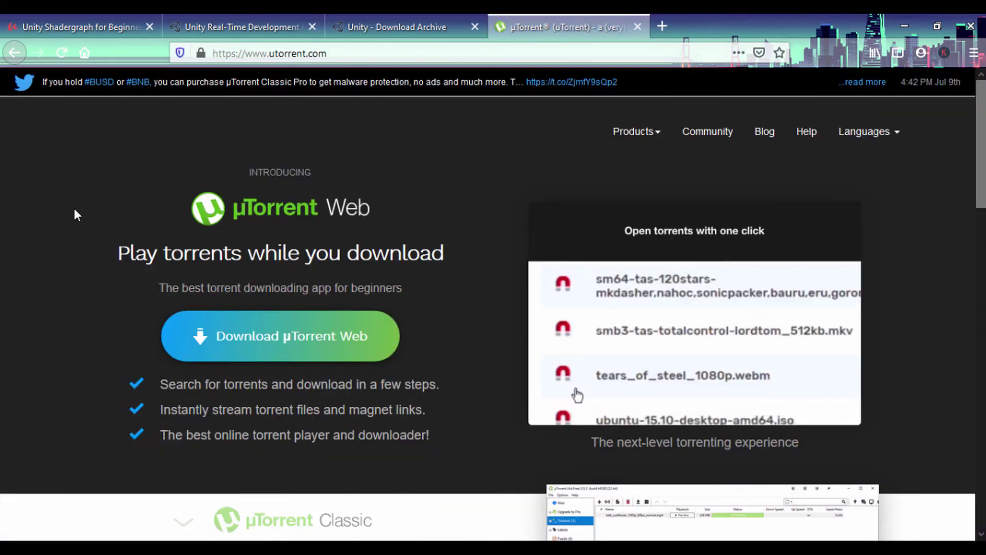
scroll(124, 181, "down", 5)
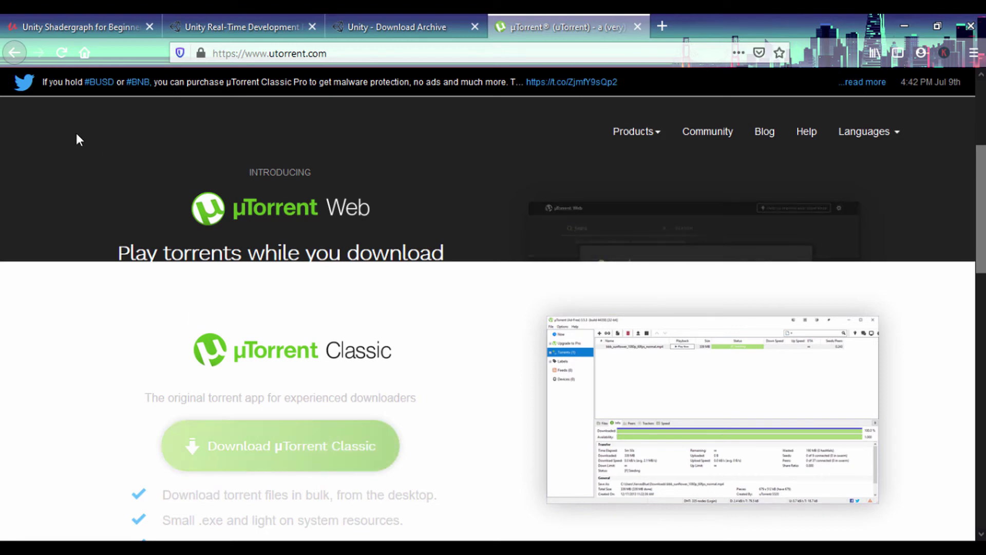
- Download the Unity 2019.4.7 Torrent (Win+Mac) file and open it with µTorrent
left_click(370, 27)
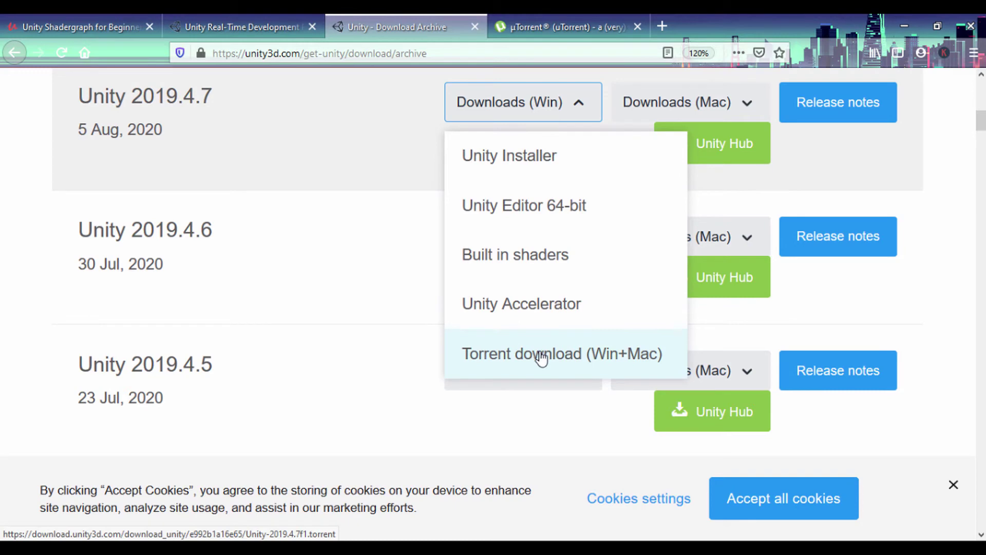
left_click(541, 356)
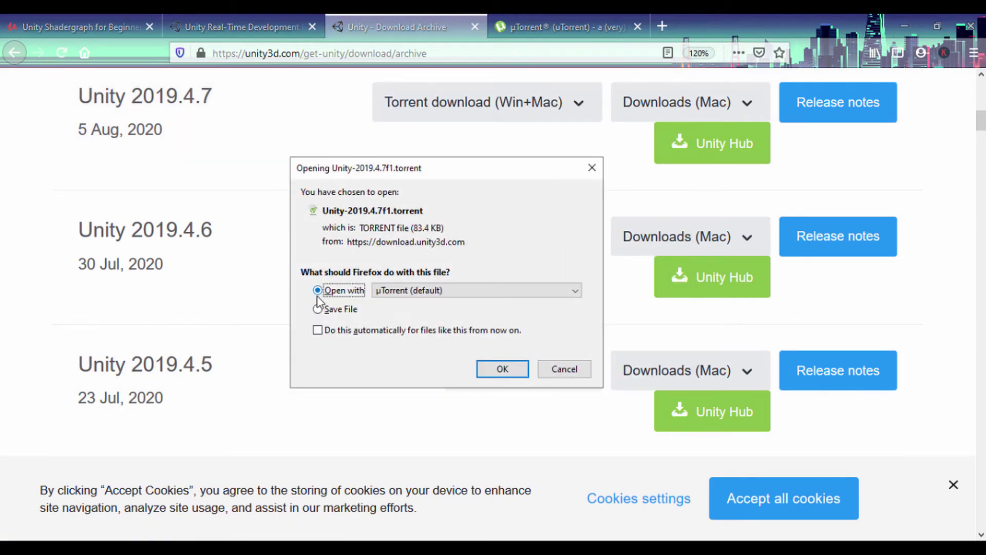
left_click(499, 370)
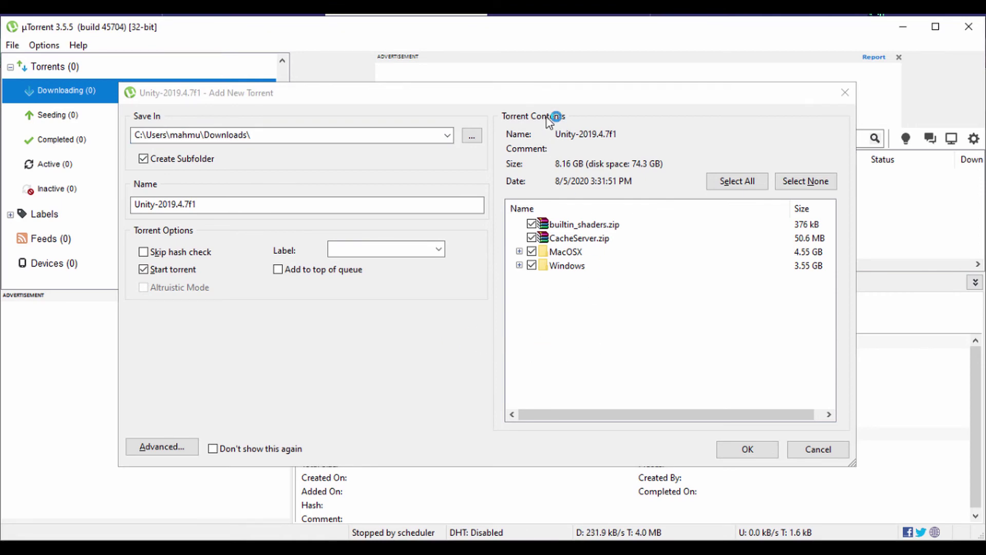
- Deselect the MacOSX folder and the Windows iOS, AppleTV, Linux-Mono and Lumin installers
left_click_drag(543, 91, 477, 76)
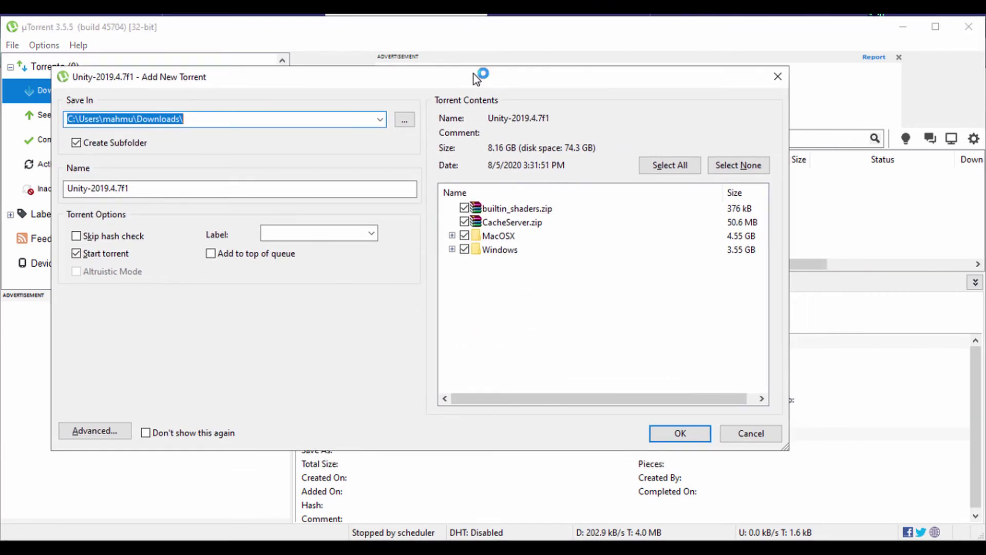
left_click(465, 236)
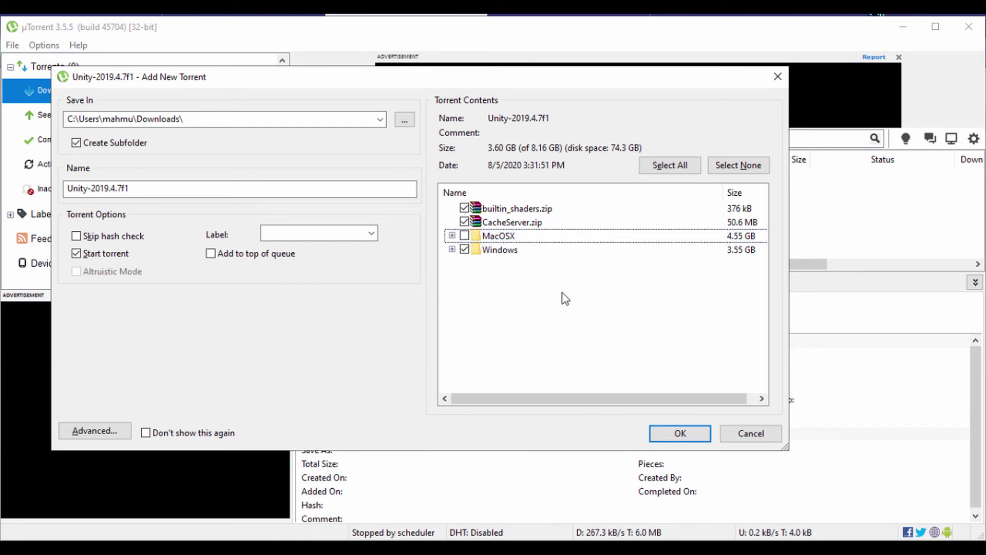
left_click(452, 250)
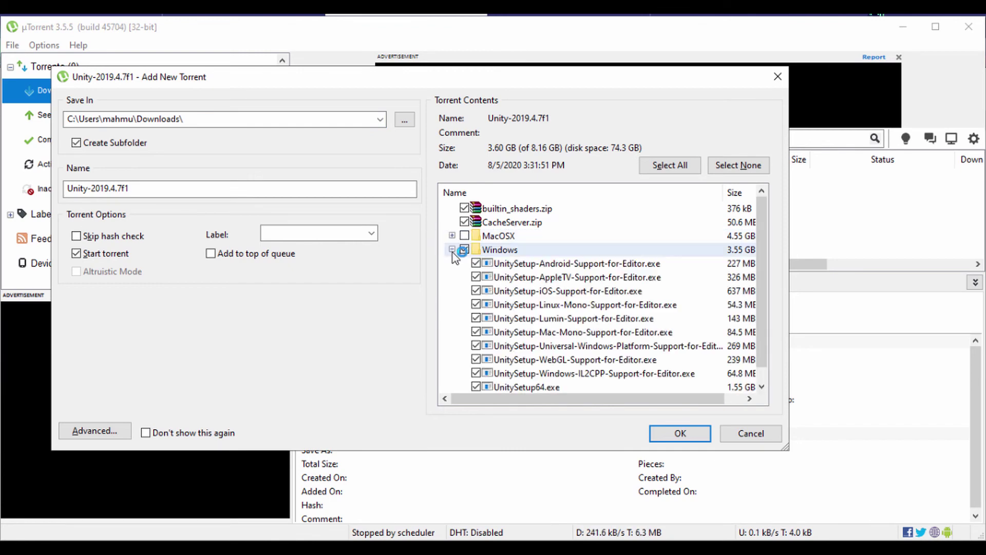
scroll(538, 303, "down", 1)
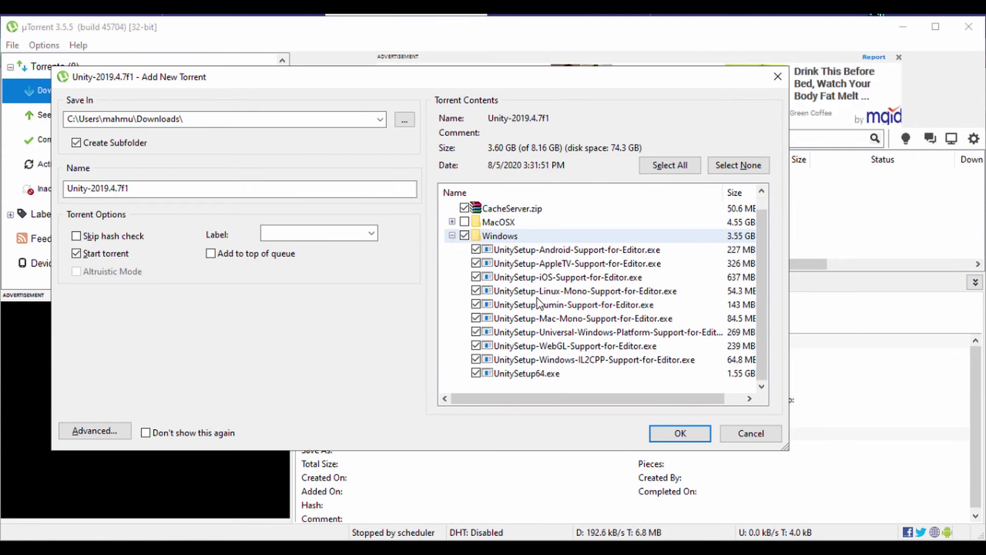
left_click(476, 277)
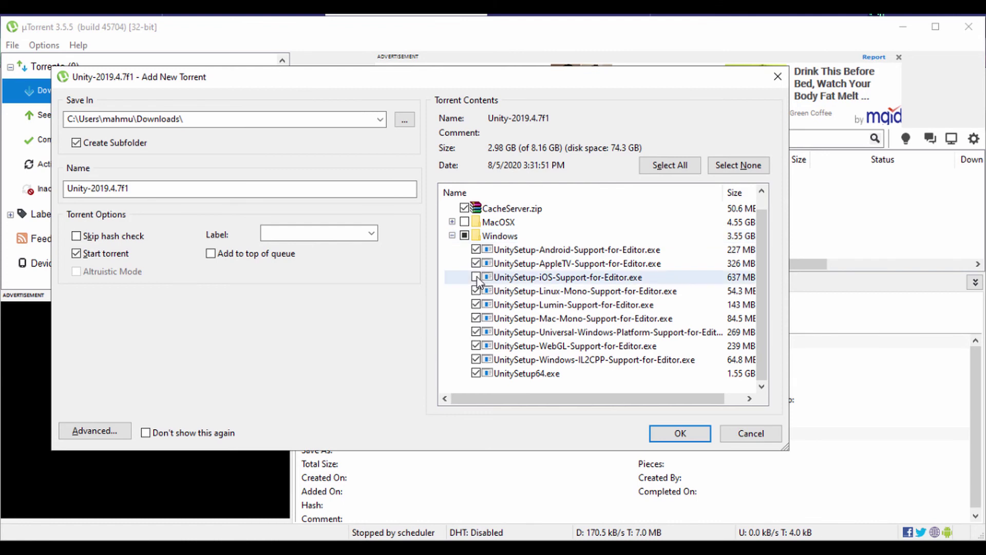
left_click(477, 264)
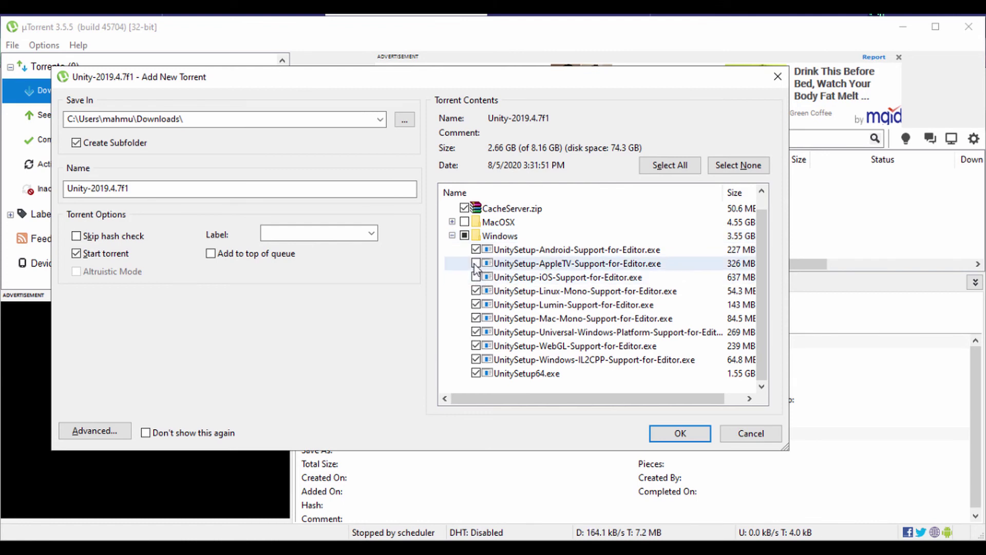
left_click(475, 292)
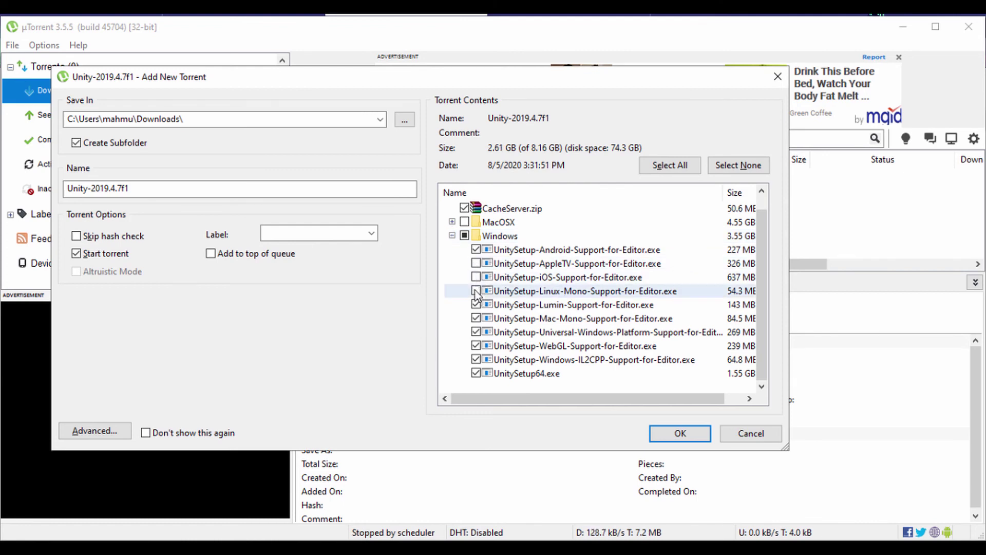
left_click(476, 305)
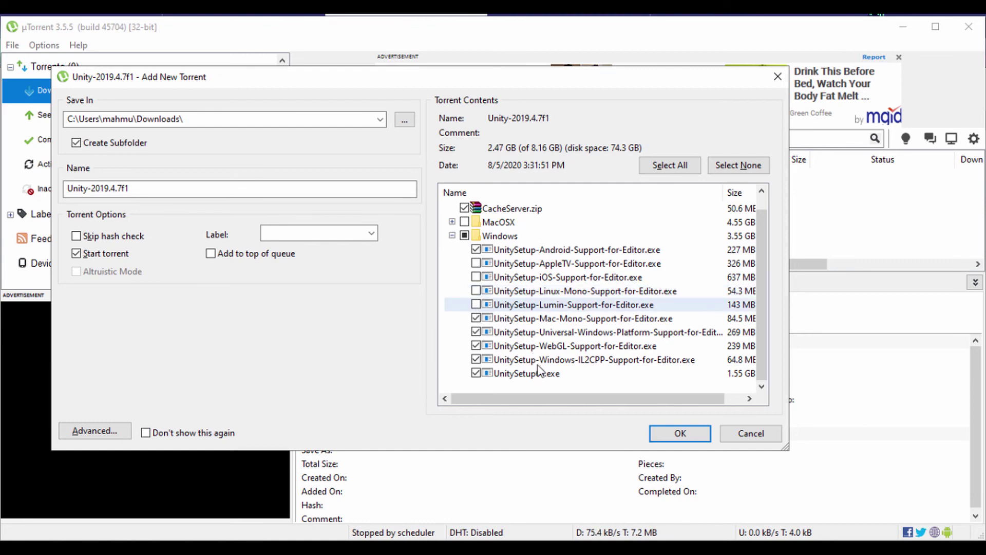
- Collapse the Windows folder, close the Add New Torrent dialog and quit µTorrent
left_click(452, 236)
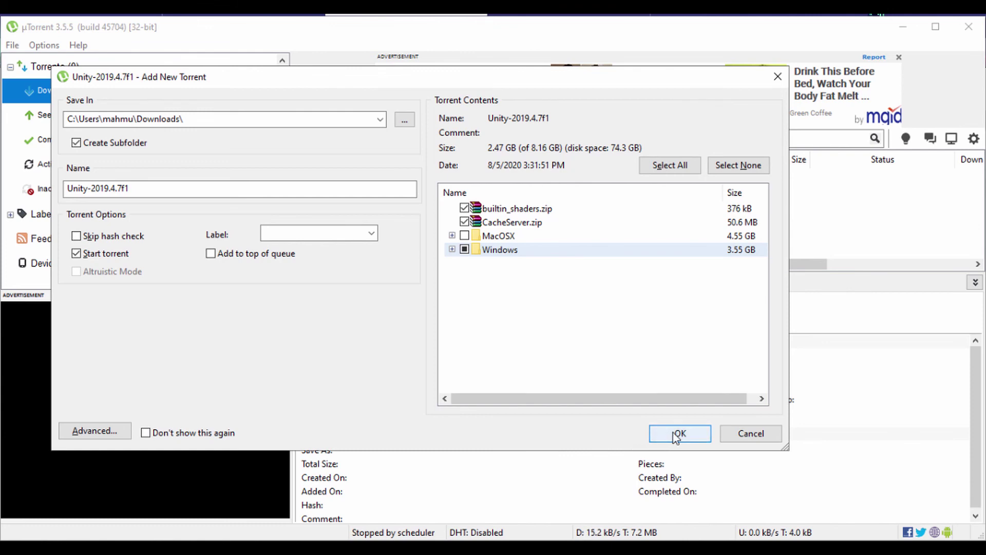
left_click(777, 78)
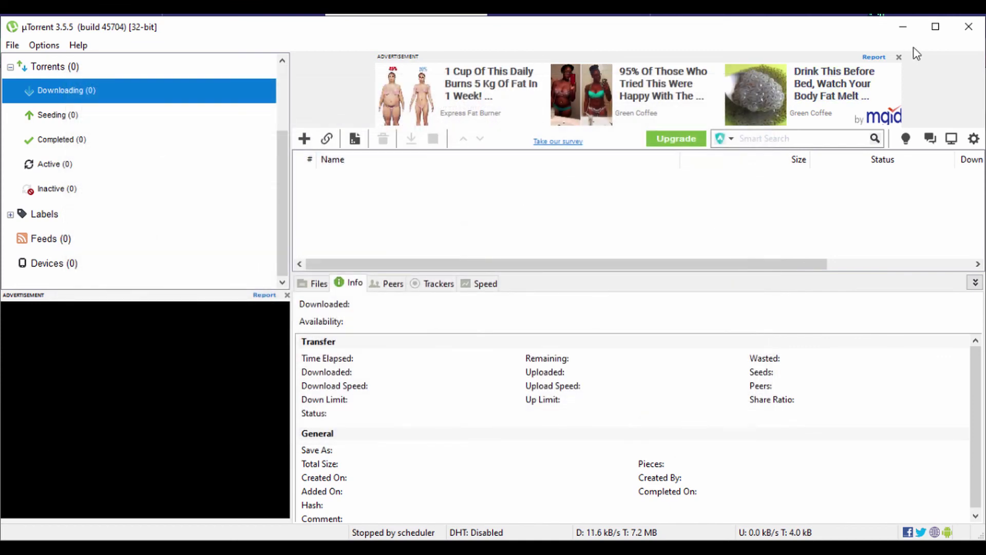
left_click(968, 26)
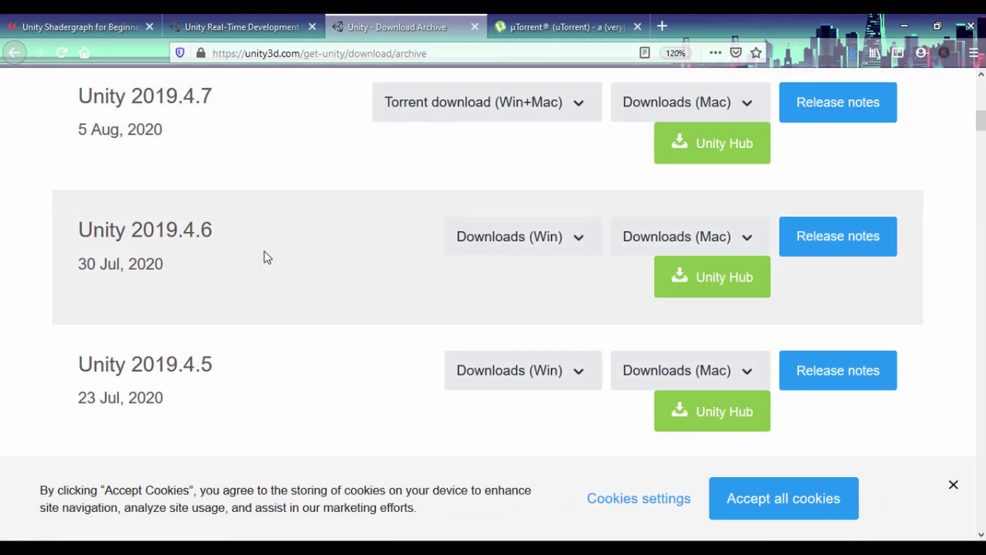
scroll(264, 257, "up", 8)
scroll(305, 405, "down", 3)
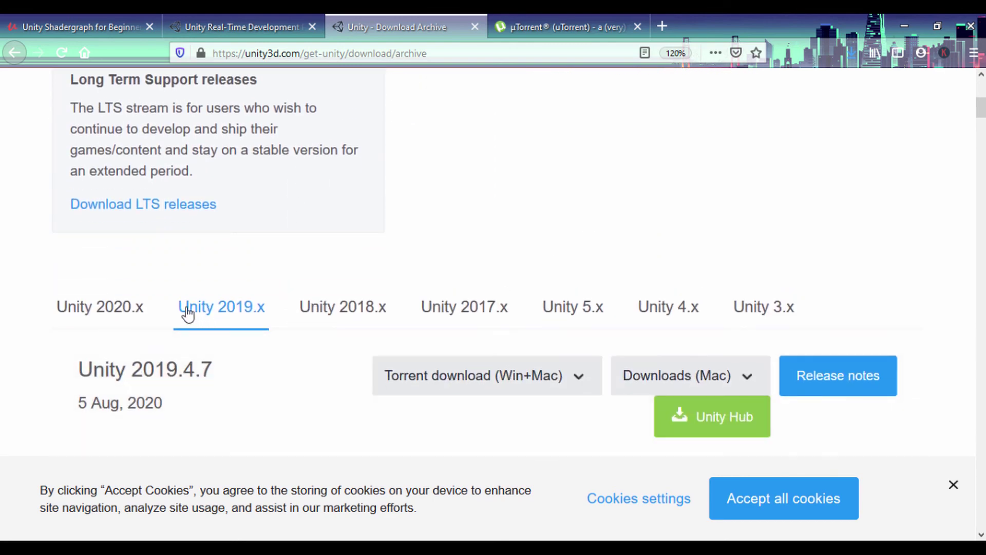
left_click(123, 311)
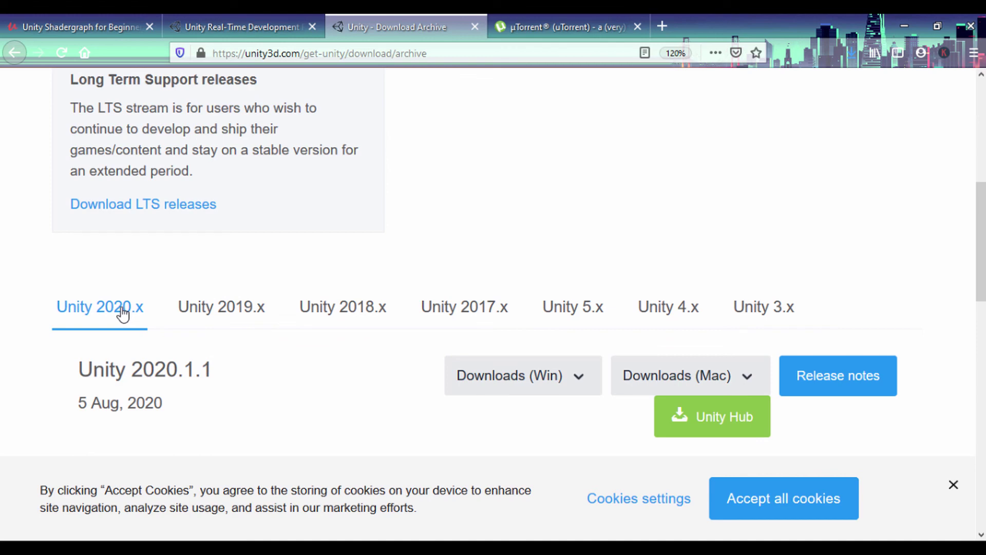
left_click(219, 318)
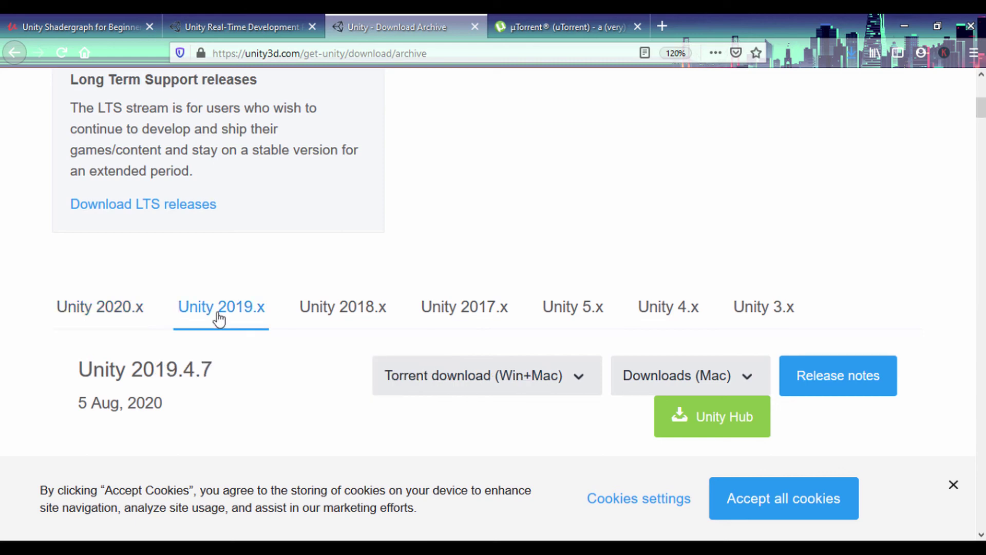